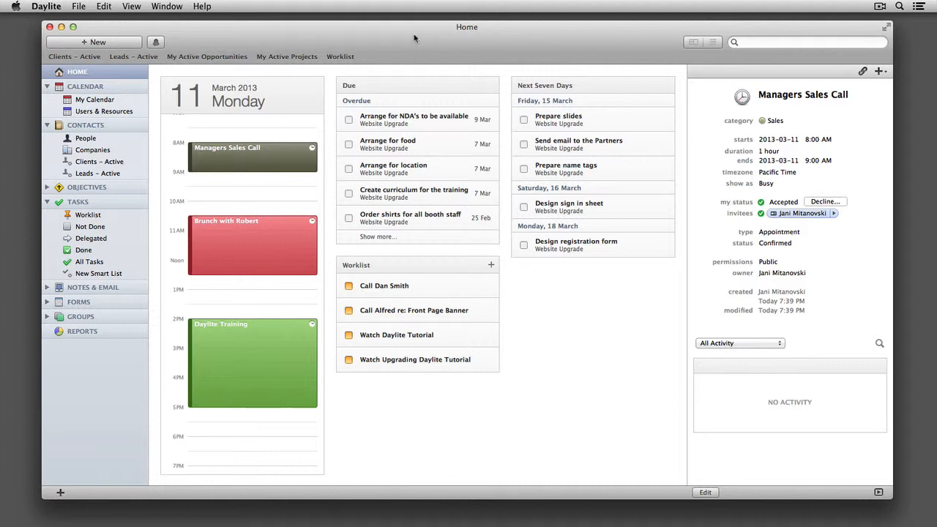
Step: Try to sync the database, open the sync error details, and start the sync again
{"action": "left_click", "coordinate": [78, 7]}
{"action": "left_click", "coordinate": [128, 193]}
{"action": "left_click", "coordinate": [875, 28]}
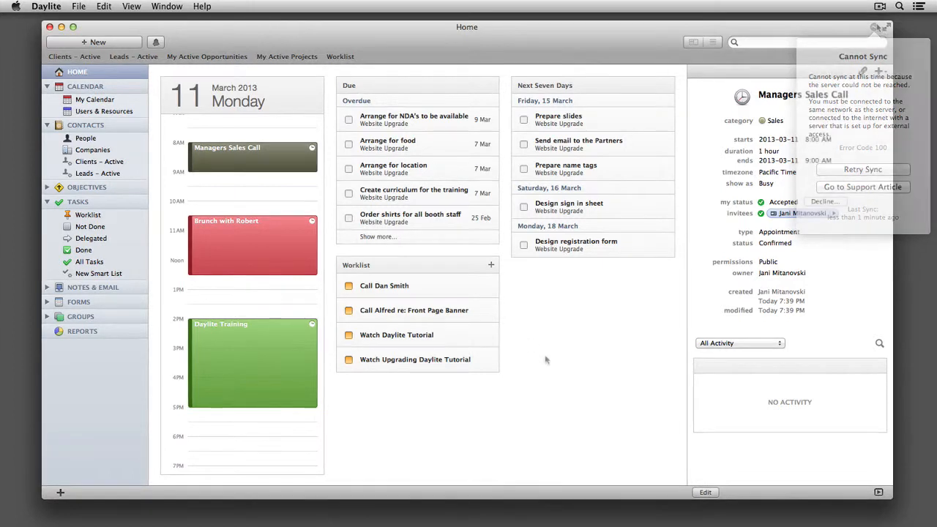
{"action": "left_click", "coordinate": [77, 6]}
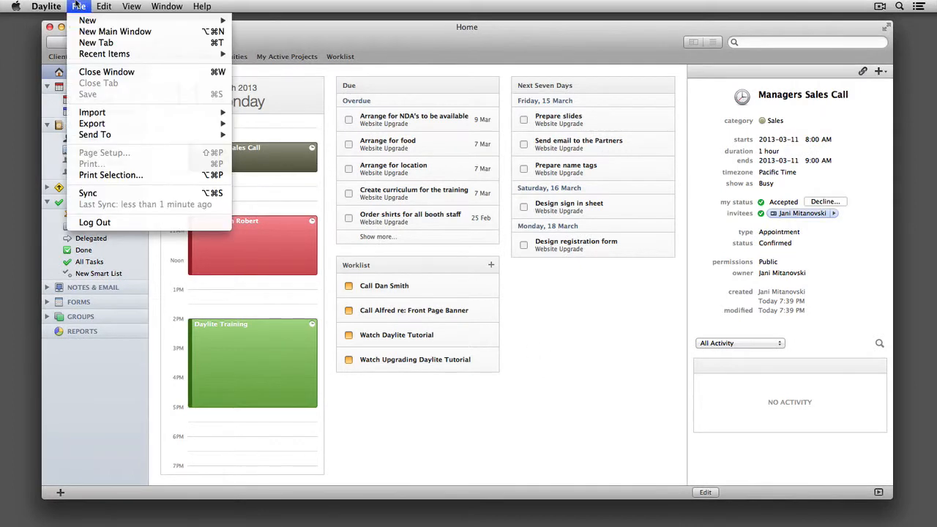
{"action": "left_click", "coordinate": [136, 192]}
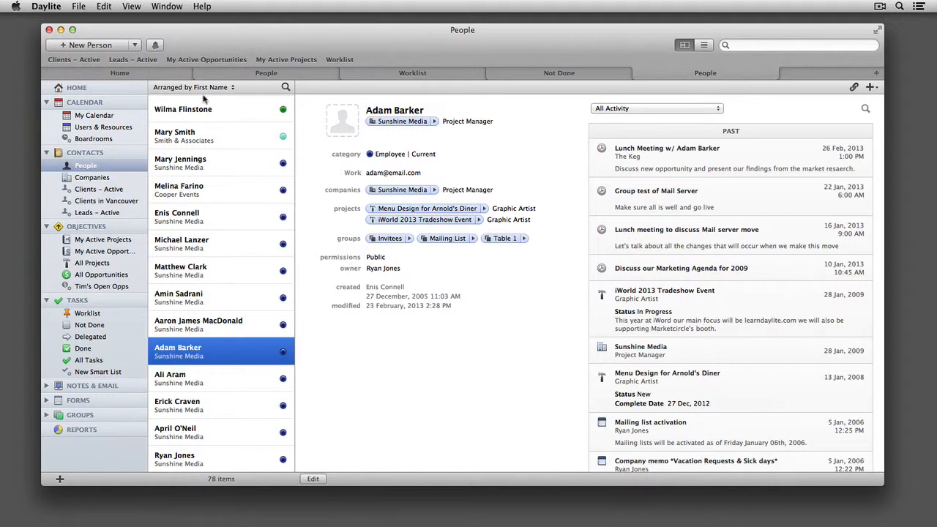
Step: Open the duplicate contacts finder and look for duplicate people
{"action": "left_click", "coordinate": [111, 8]}
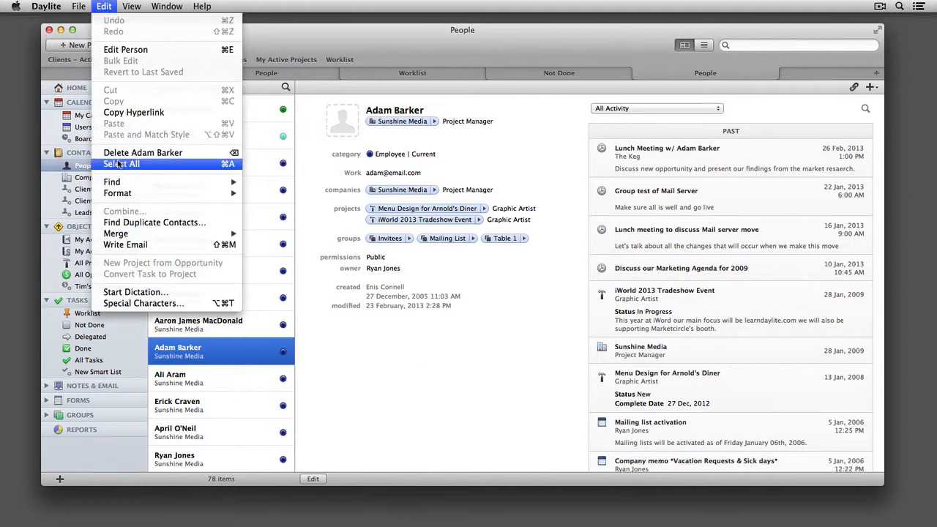
{"action": "left_click", "coordinate": [143, 224]}
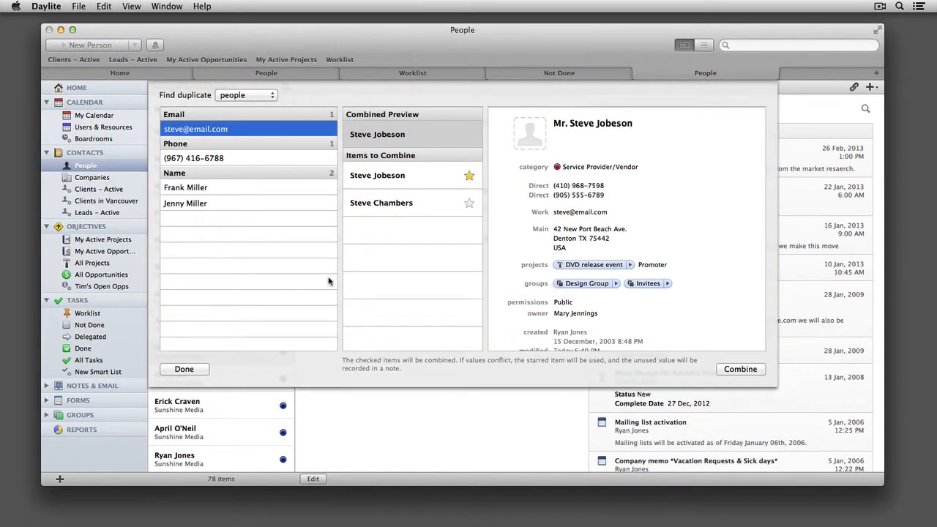
{"action": "left_click", "coordinate": [231, 96]}
{"action": "left_click", "coordinate": [258, 171]}
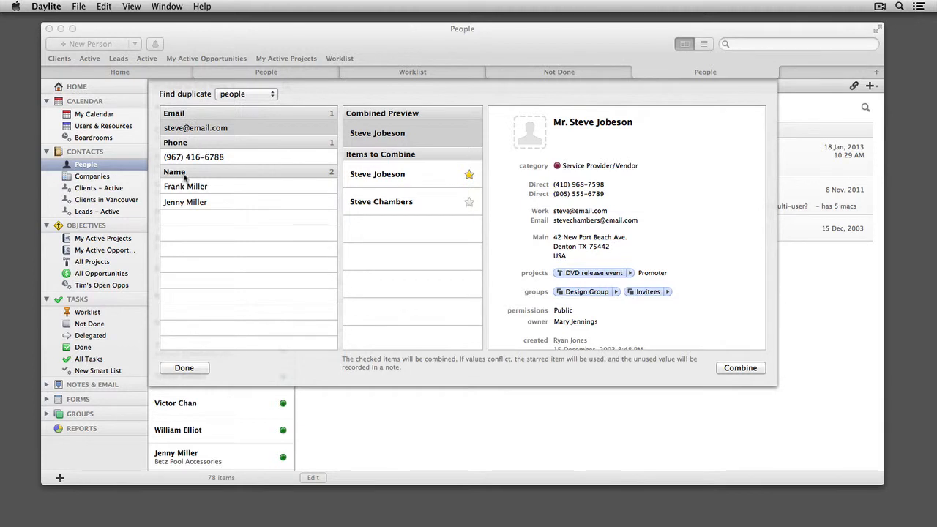
Step: Compare the two people records that share a work email, and examine their combined preview
{"action": "left_click", "coordinate": [258, 130]}
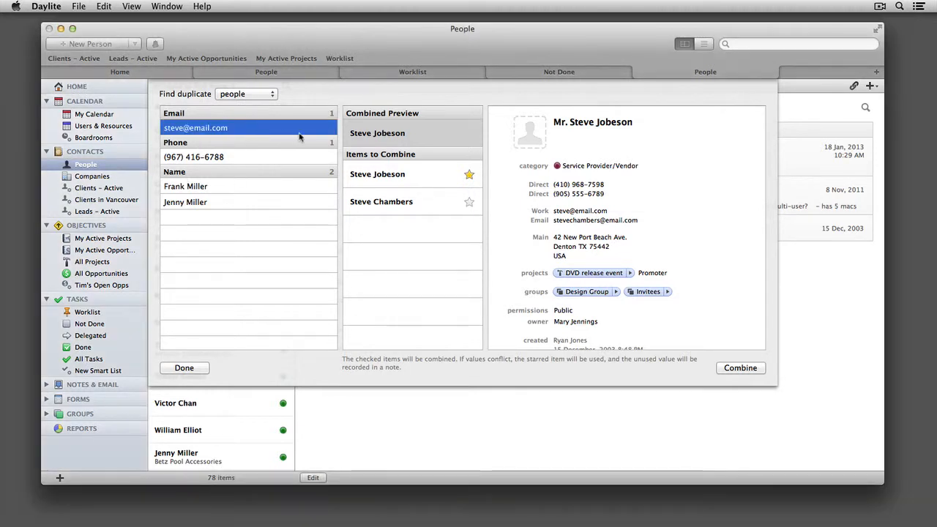
{"action": "left_click", "coordinate": [382, 176]}
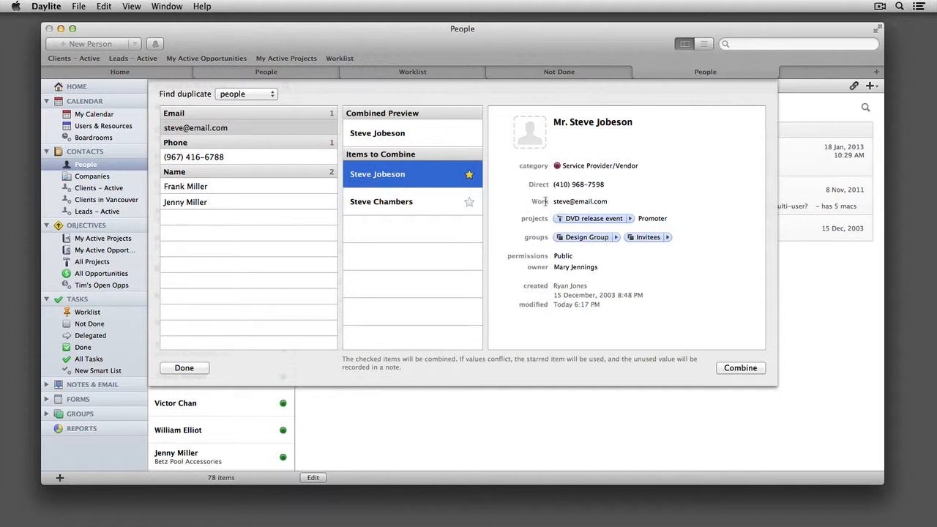
{"action": "left_click", "coordinate": [401, 207]}
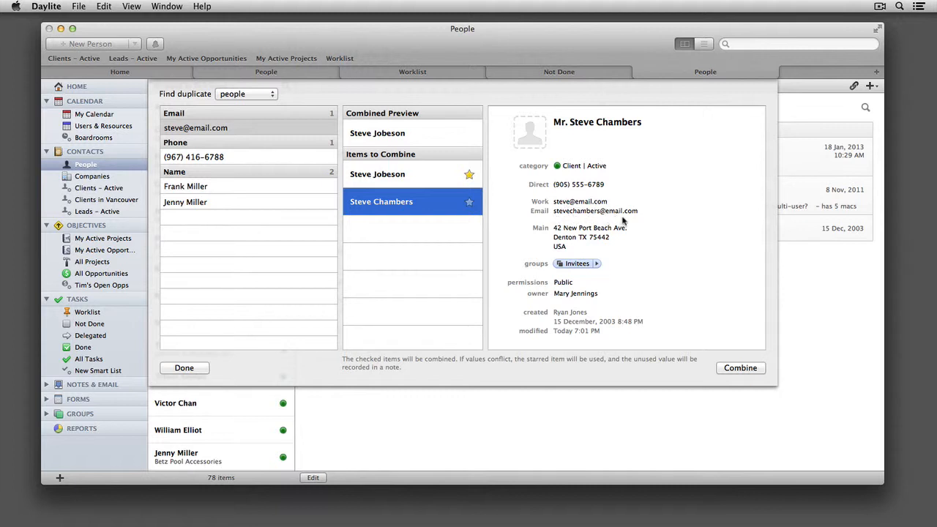
{"action": "left_click", "coordinate": [395, 137]}
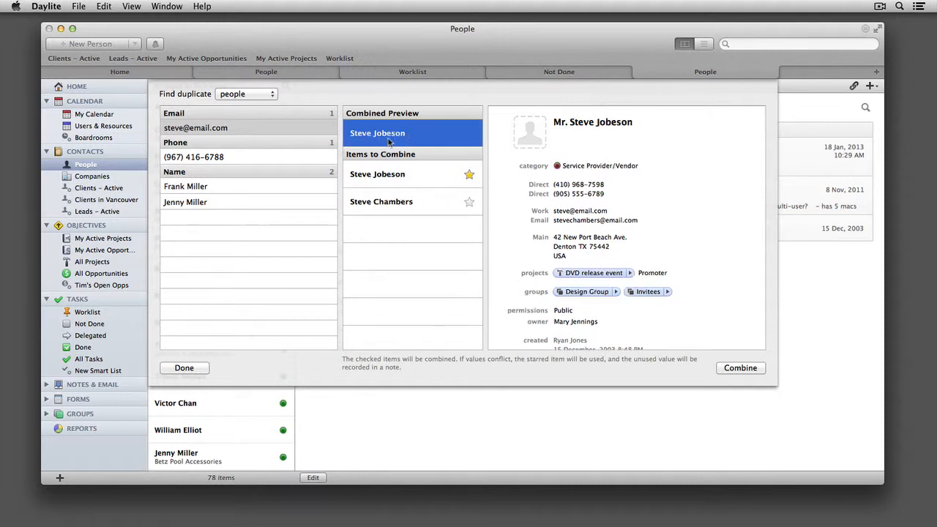
Step: Try the Client | Active record as the preferred one, compare both records, and close the duplicate finder without combining
{"action": "left_click", "coordinate": [469, 202]}
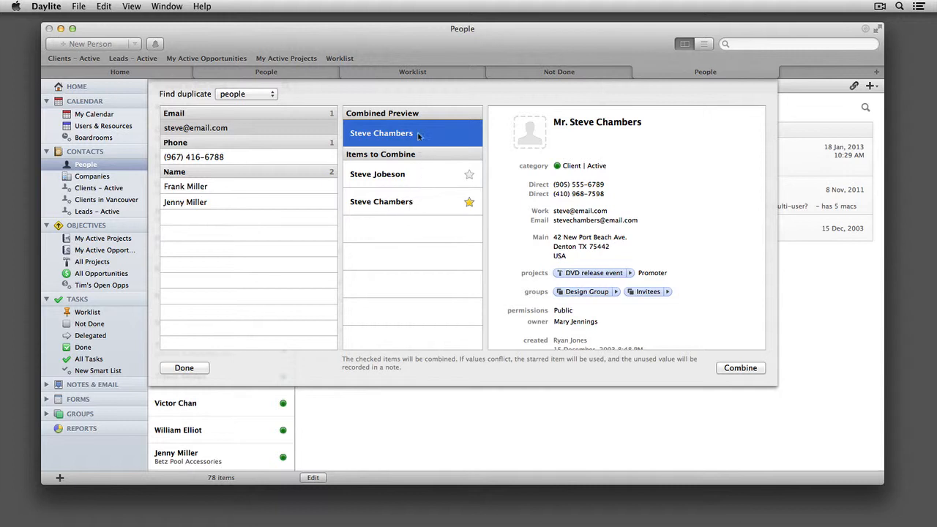
{"action": "left_click", "coordinate": [416, 176]}
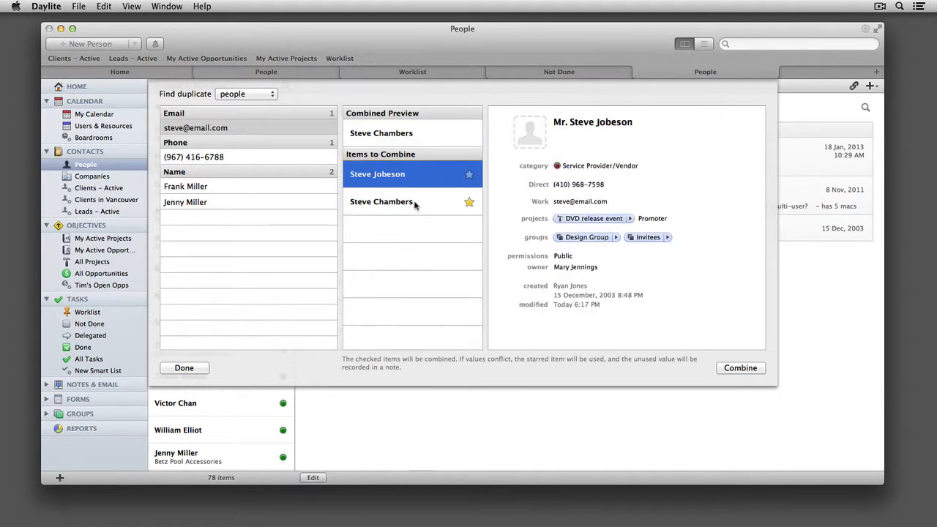
{"action": "left_click", "coordinate": [416, 202]}
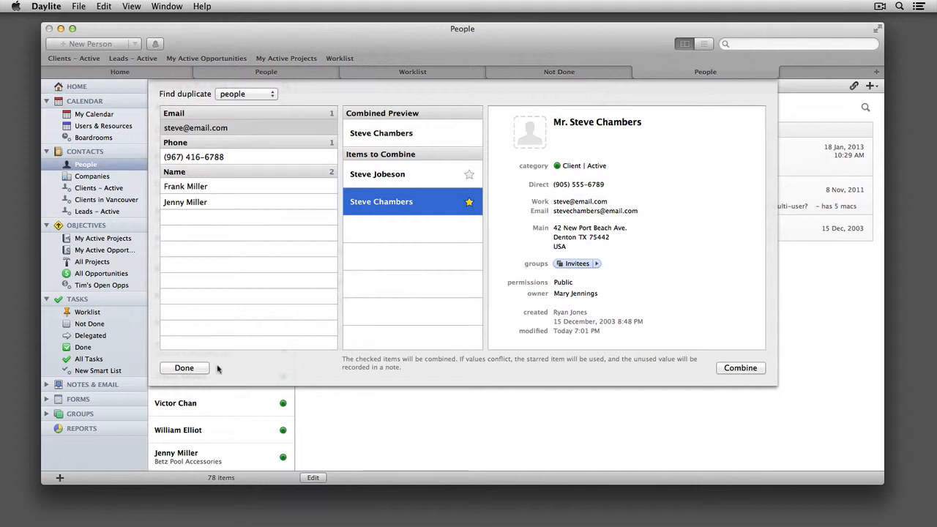
{"action": "left_click", "coordinate": [189, 370]}
Step: Filter the people list by the shared first name and remove the work email from the Client | Active record
{"action": "left_click", "coordinate": [286, 86]}
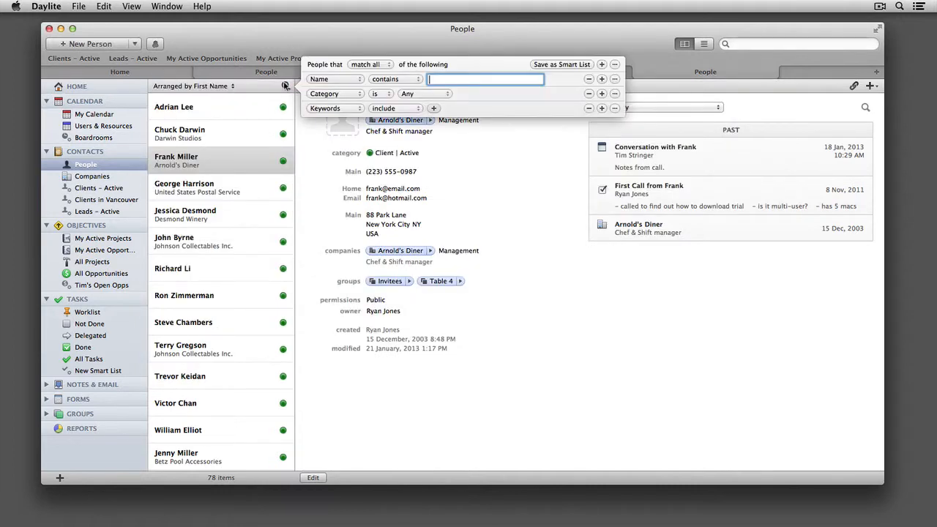
{"action": "type", "text": "steve"}
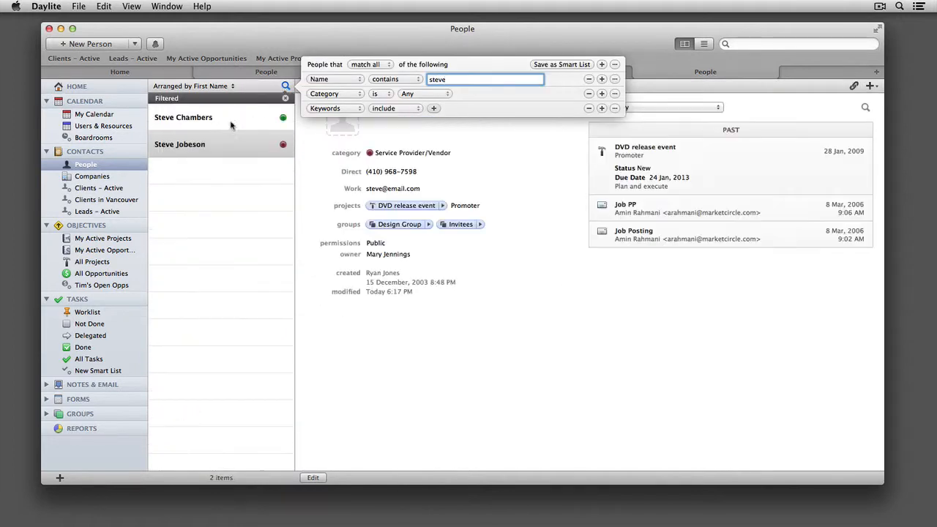
{"action": "left_click", "coordinate": [233, 121]}
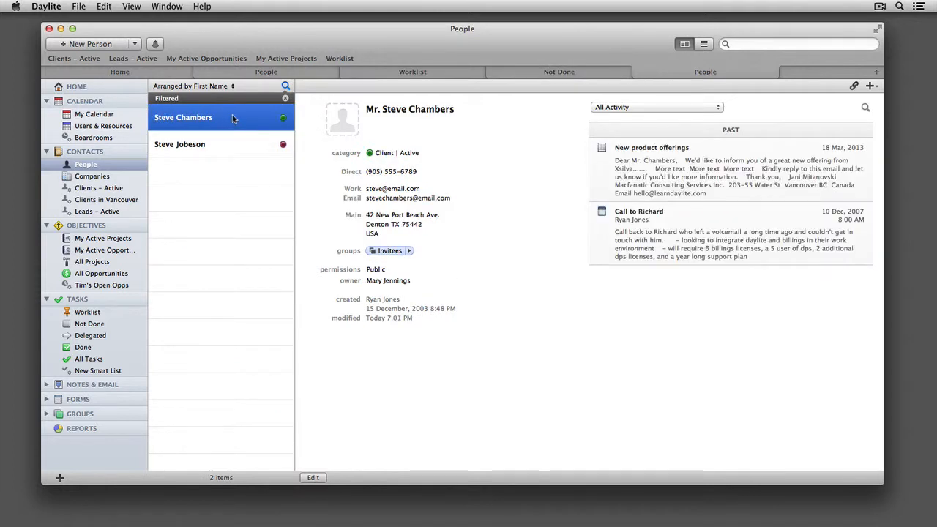
{"action": "double_click", "coordinate": [233, 120]}
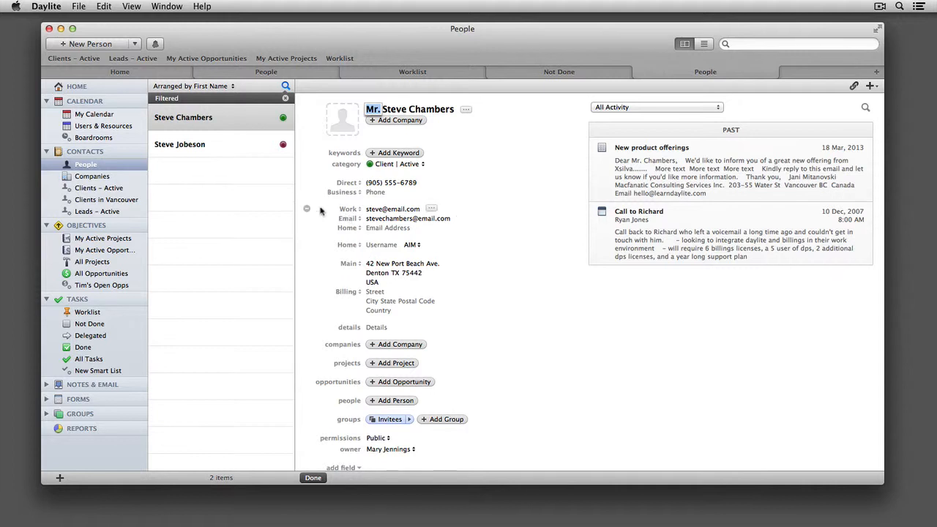
{"action": "left_click", "coordinate": [307, 209]}
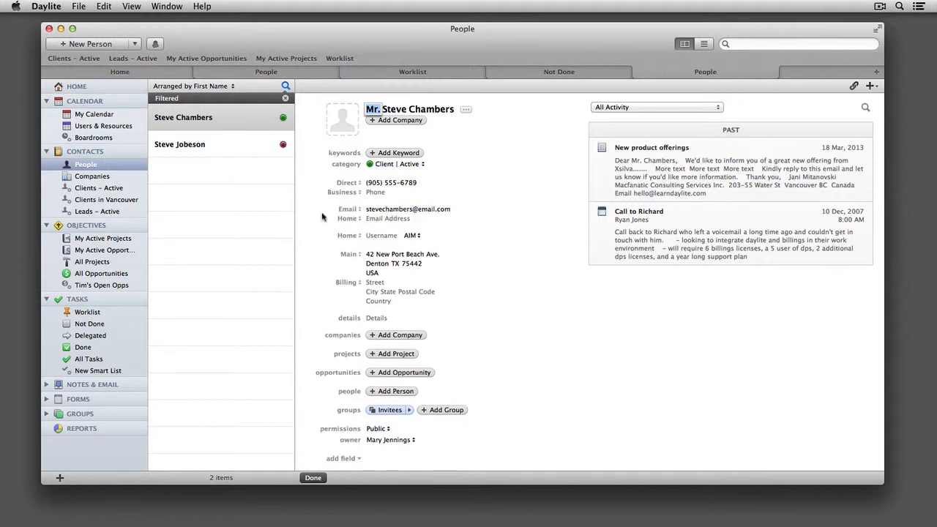
{"action": "left_click", "coordinate": [312, 478]}
Step: Find duplicate contacts again and compare the two people records that share a phone number
{"action": "left_click", "coordinate": [105, 7]}
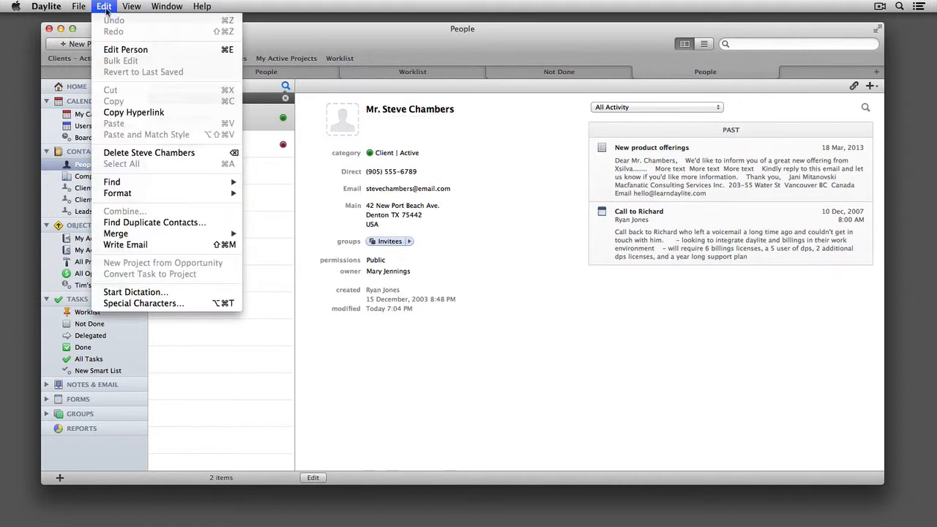
{"action": "left_click", "coordinate": [166, 224]}
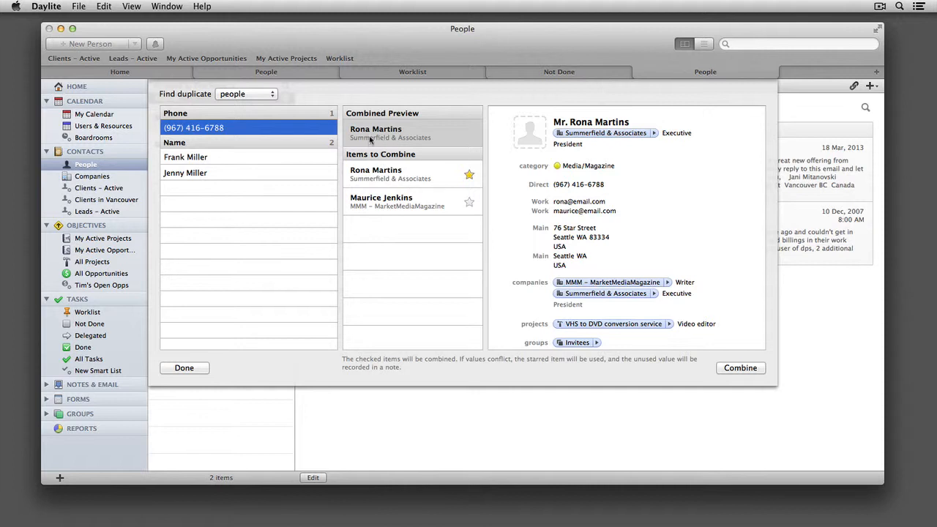
{"action": "left_click", "coordinate": [401, 178]}
{"action": "left_click", "coordinate": [399, 199]}
{"action": "left_click", "coordinate": [401, 187]}
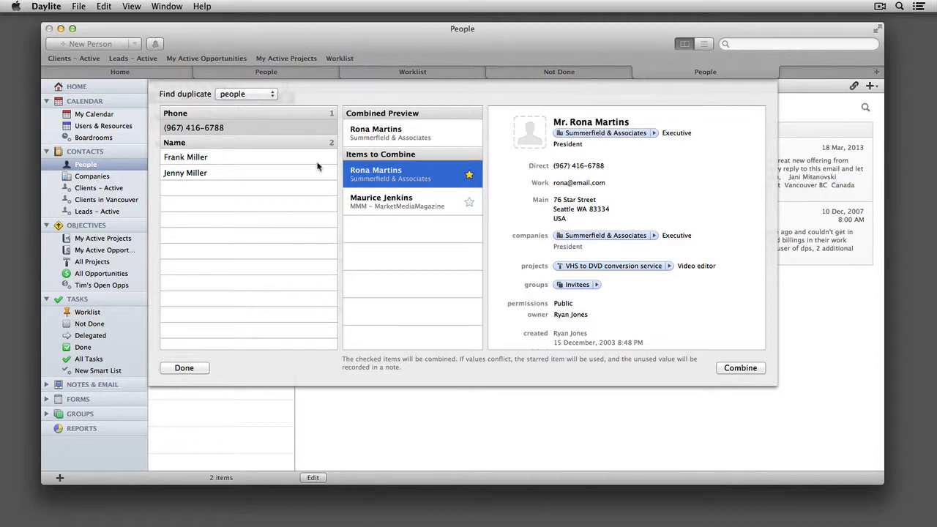
Step: Review and combine the first pair of same-name people, keeping the Arnold's Diner record as the preferred one
{"action": "left_click", "coordinate": [210, 157]}
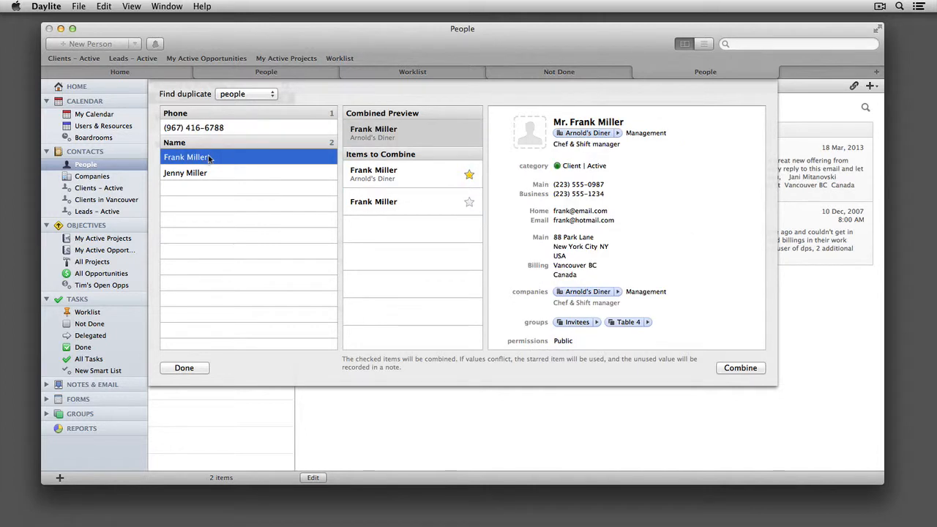
{"action": "left_click", "coordinate": [403, 134]}
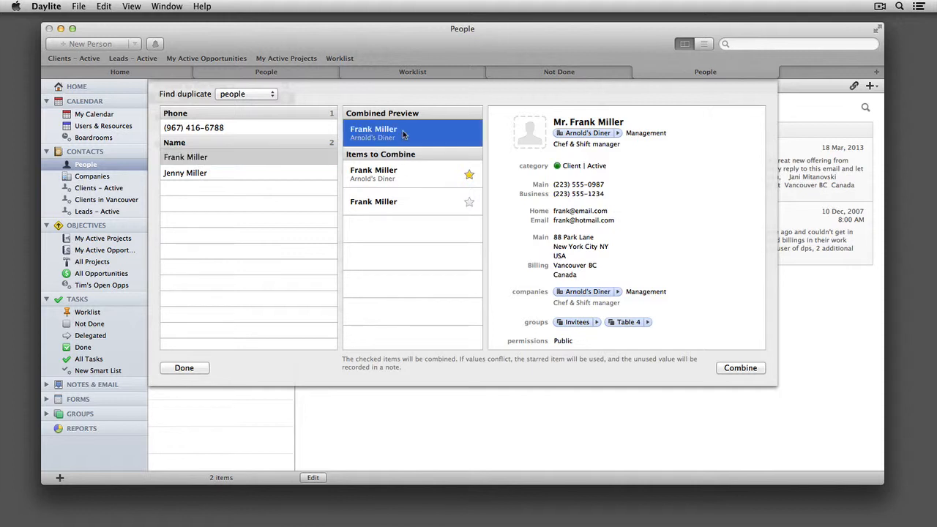
{"action": "left_click", "coordinate": [370, 180]}
{"action": "left_click", "coordinate": [373, 201]}
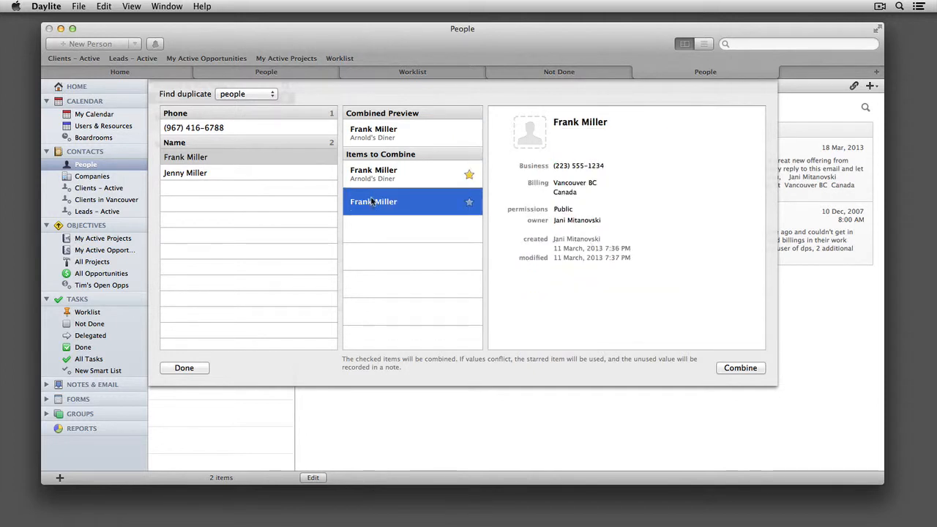
{"action": "left_click", "coordinate": [375, 175]}
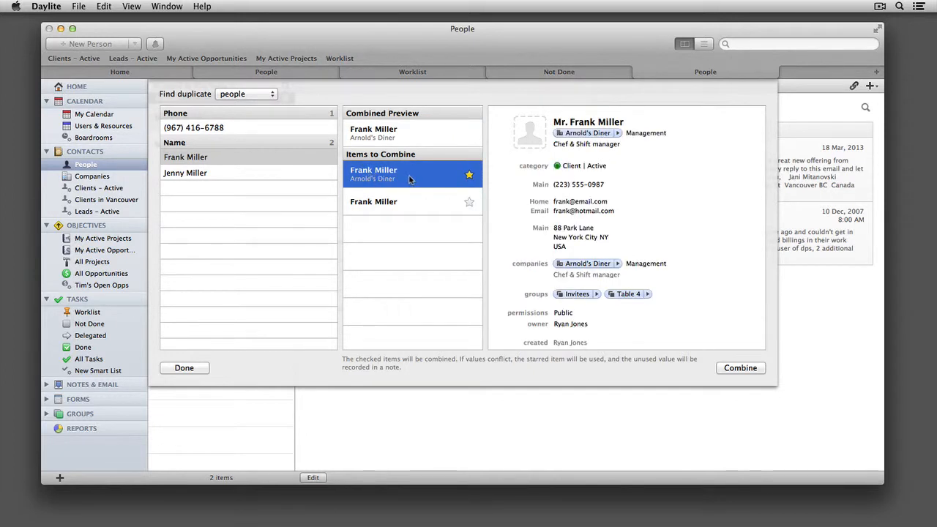
{"action": "left_click", "coordinate": [378, 206]}
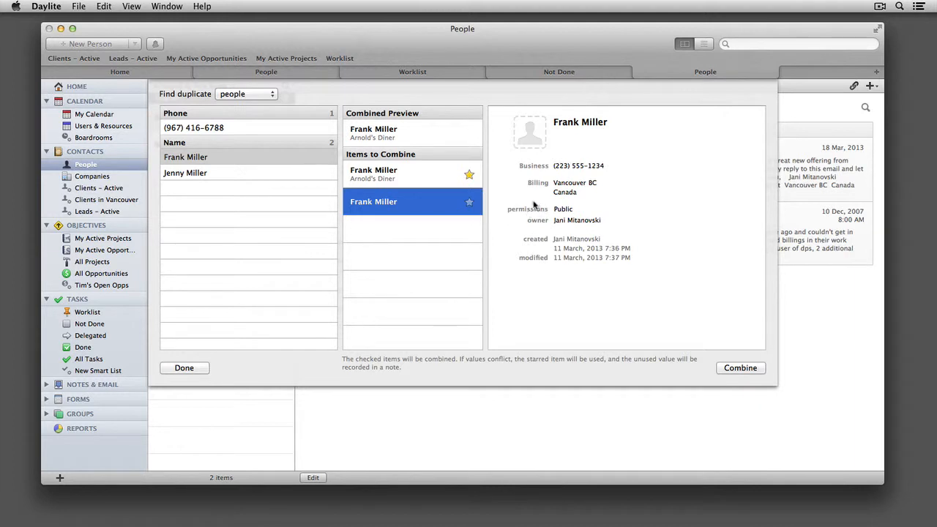
{"action": "left_click", "coordinate": [439, 186]}
{"action": "left_click", "coordinate": [407, 140]}
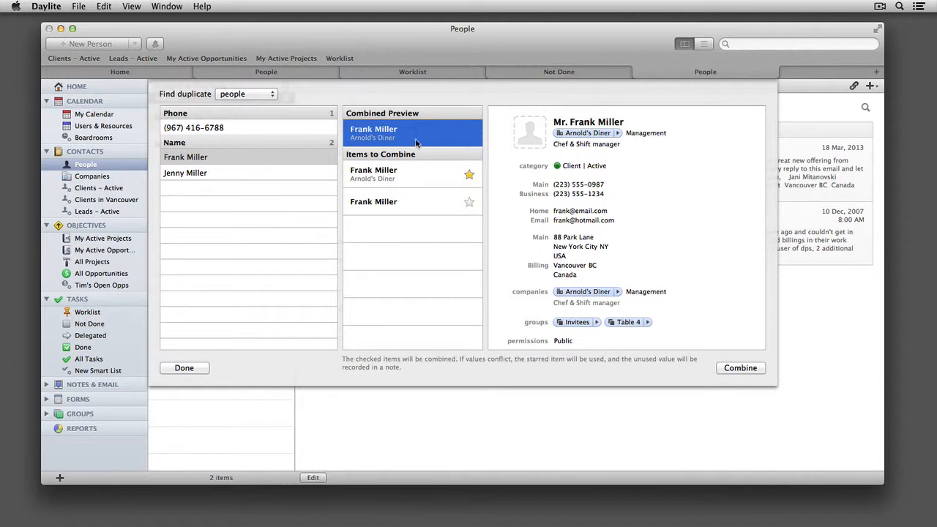
{"action": "left_click", "coordinate": [740, 368]}
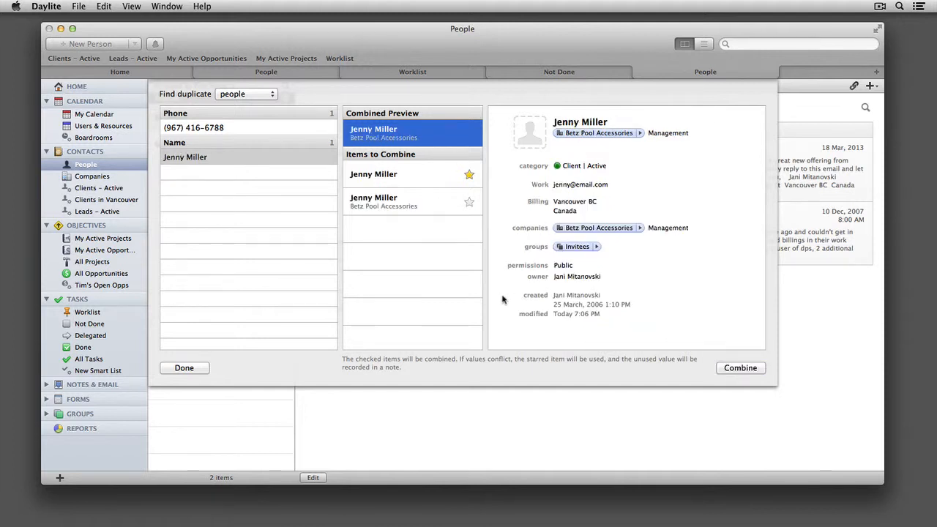
Step: Star the Betz Pool Accessories record as preferred in the remaining same-name pair and combine the two
{"action": "left_click", "coordinate": [284, 158]}
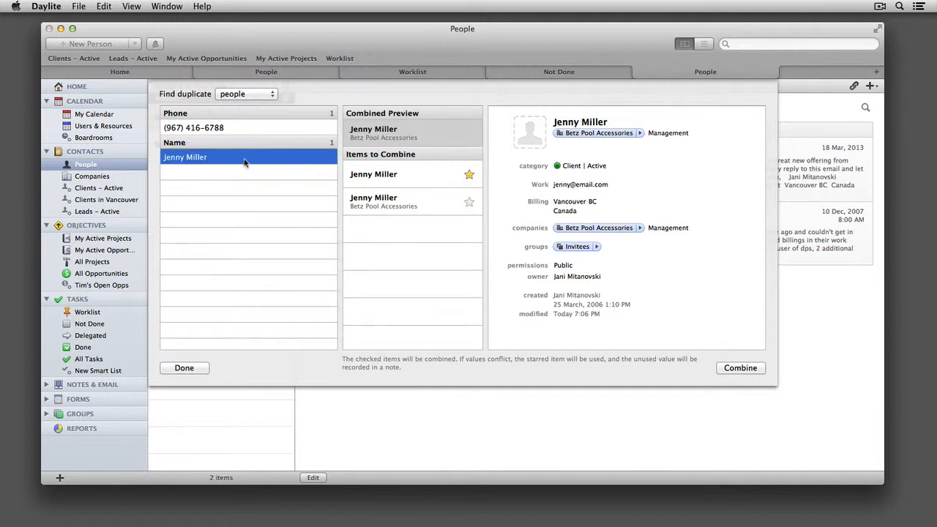
{"action": "left_click", "coordinate": [415, 180]}
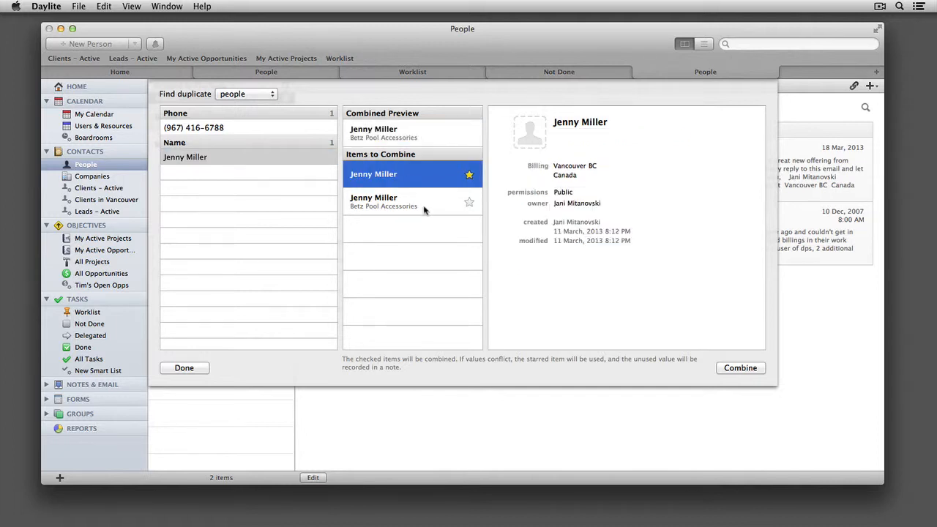
{"action": "left_click", "coordinate": [423, 209]}
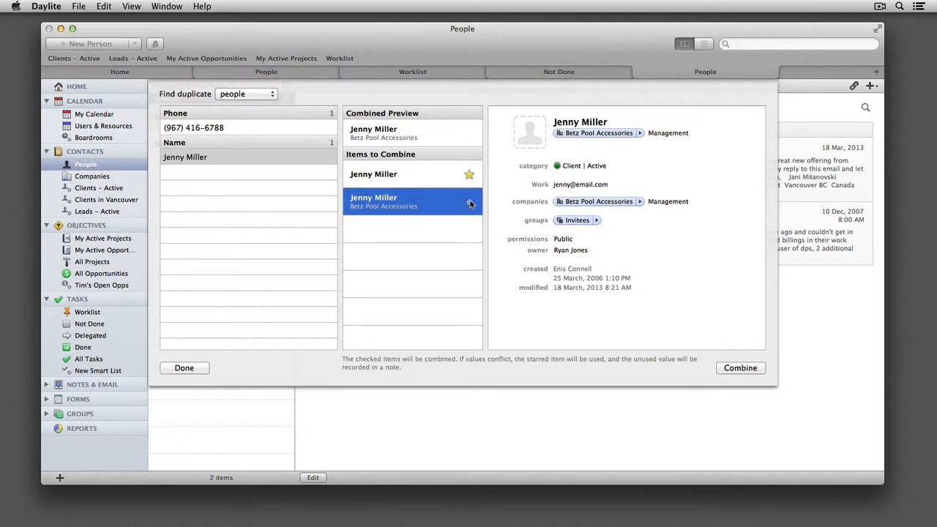
{"action": "left_click", "coordinate": [470, 203]}
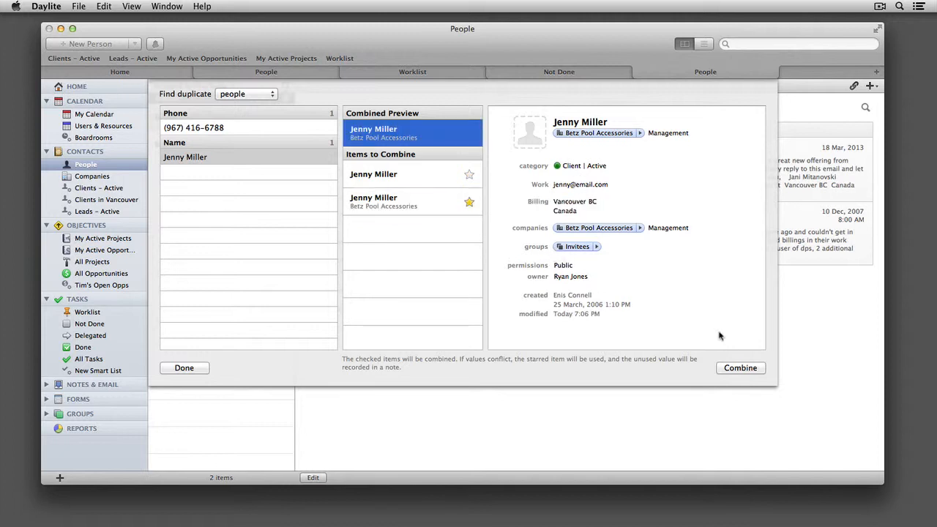
{"action": "left_click", "coordinate": [736, 369]}
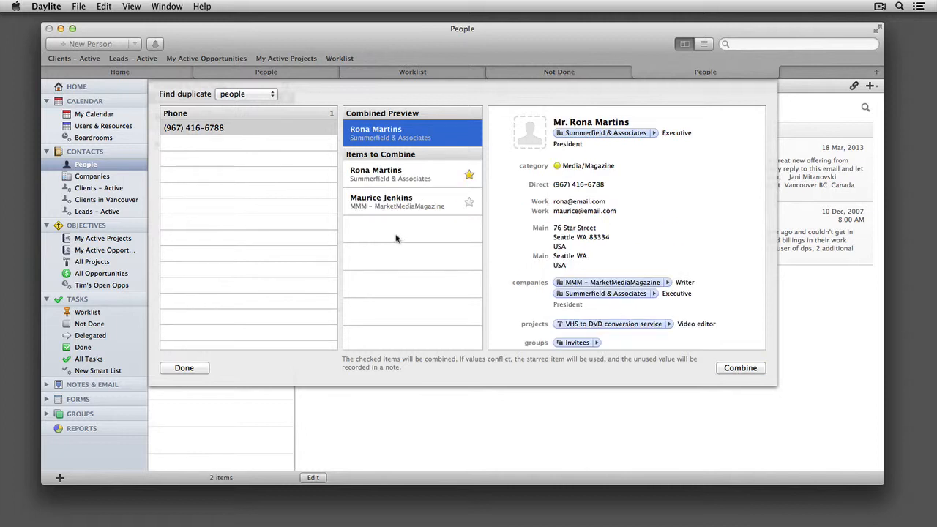
Step: Find duplicate companies, combine the two Smith & Associates records with the Competitor one as preferred, and close the duplicate finder
{"action": "left_click", "coordinate": [233, 94]}
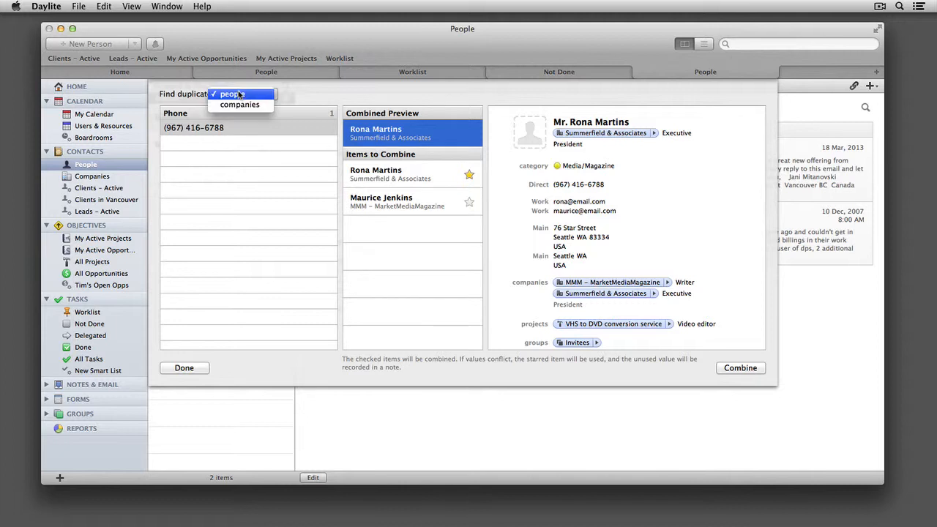
{"action": "left_click", "coordinate": [240, 105]}
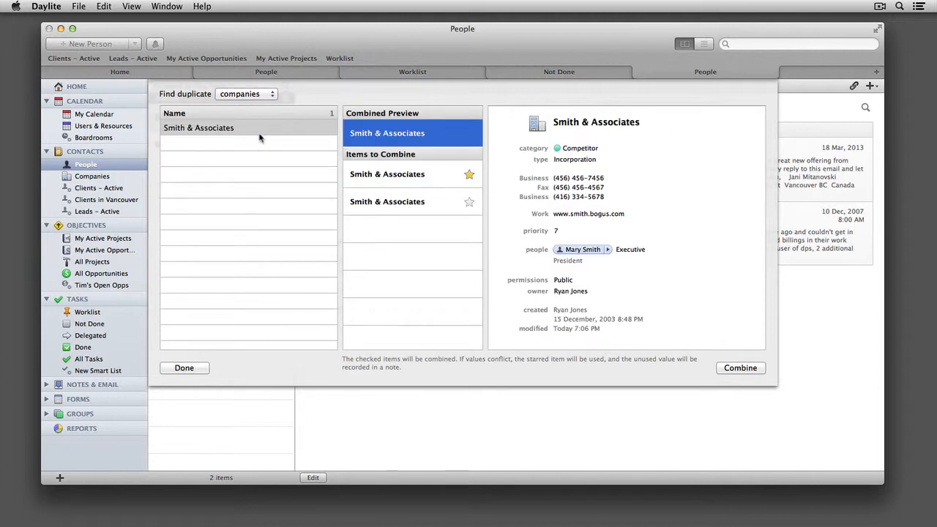
{"action": "left_click", "coordinate": [252, 135]}
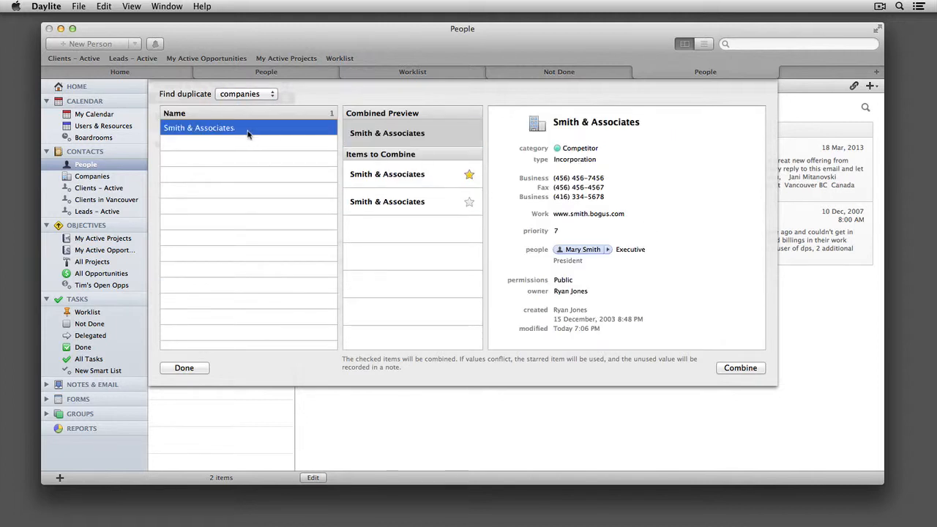
{"action": "left_click", "coordinate": [400, 172]}
{"action": "left_click", "coordinate": [400, 201]}
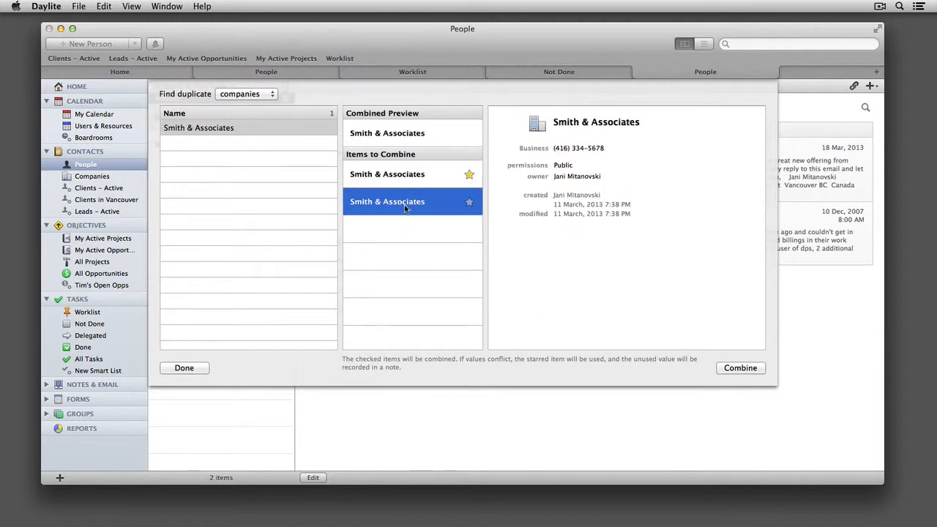
{"action": "left_click", "coordinate": [399, 180]}
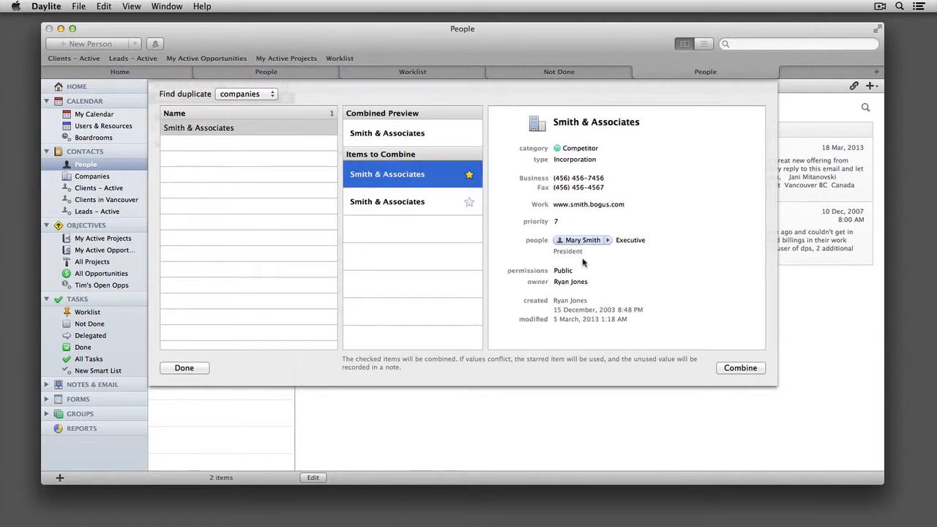
{"action": "left_click", "coordinate": [741, 369]}
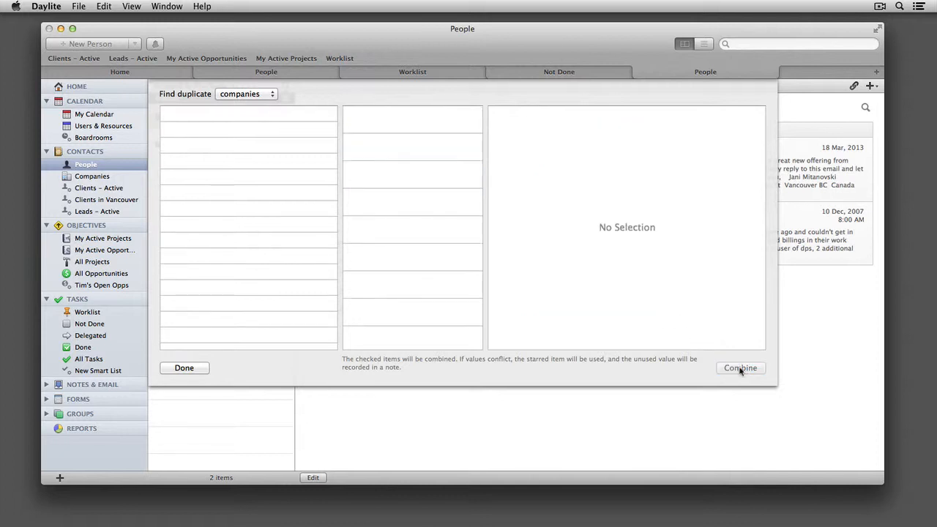
{"action": "left_click", "coordinate": [195, 368]}
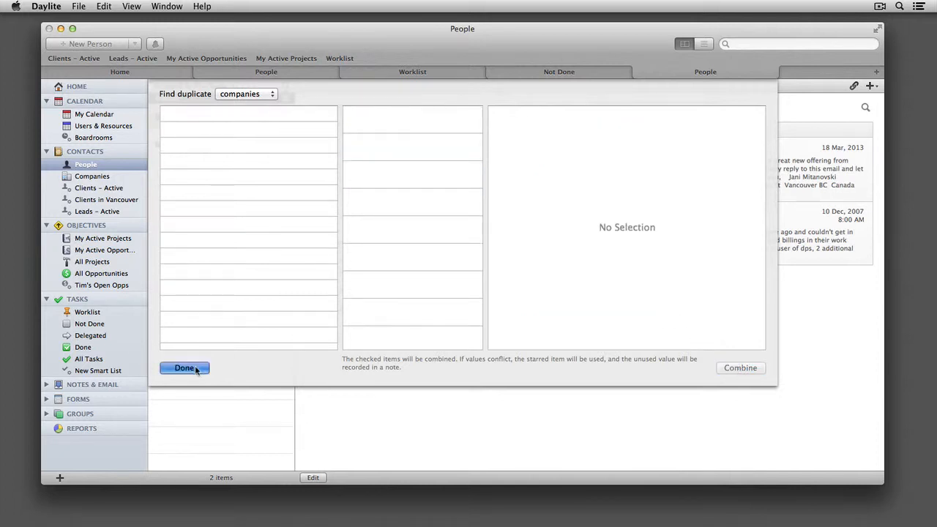